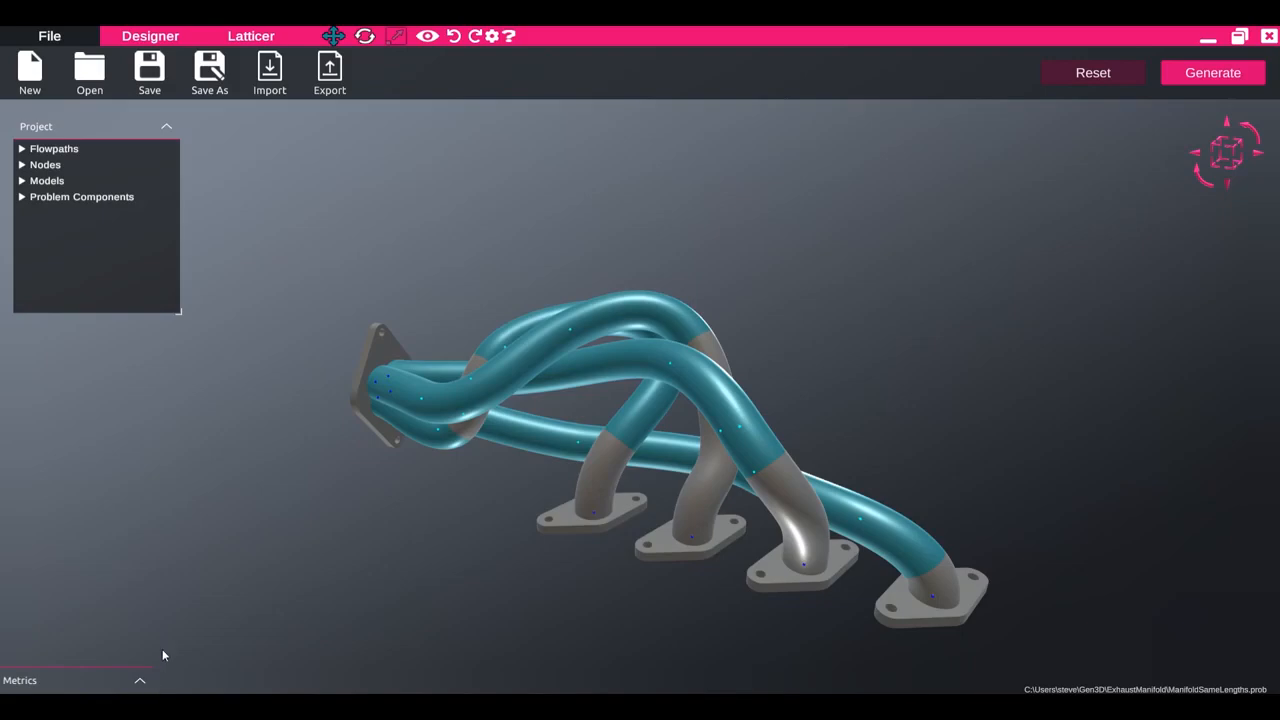
Show the metrics and inspect the position of the node at the third inlet flange.
left_click(140, 680)
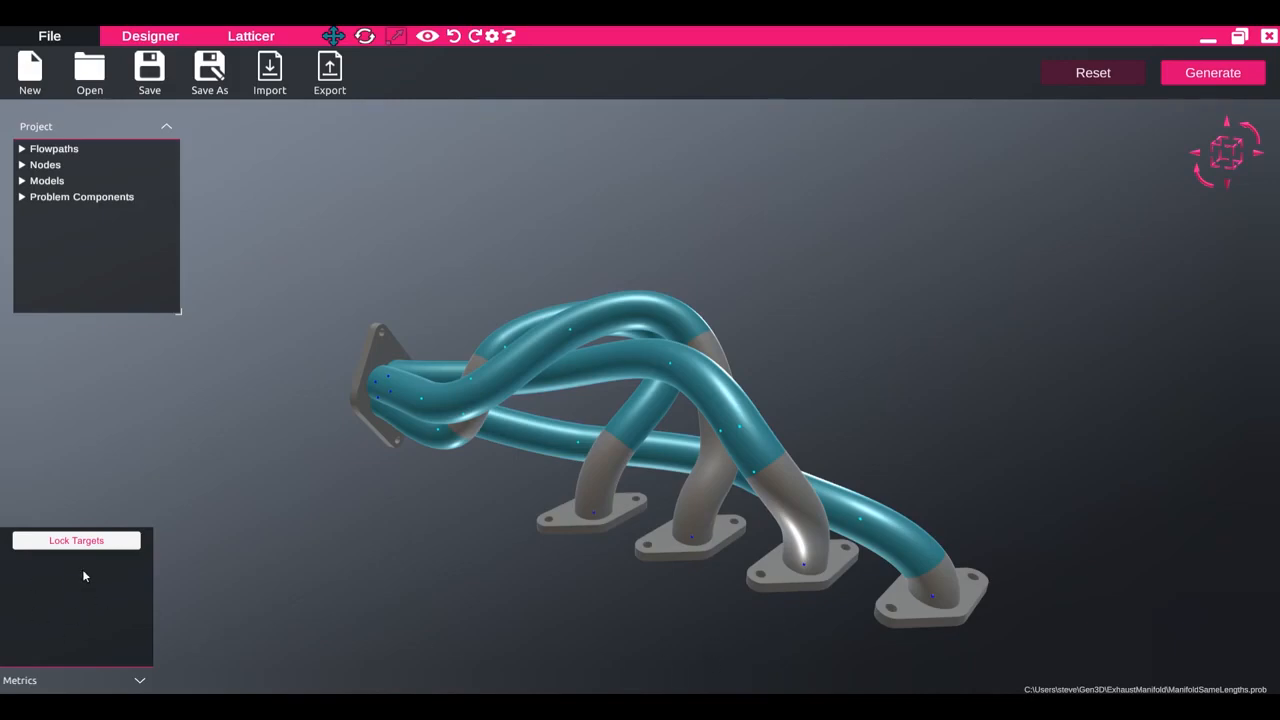
scroll(854, 578, "up", 3)
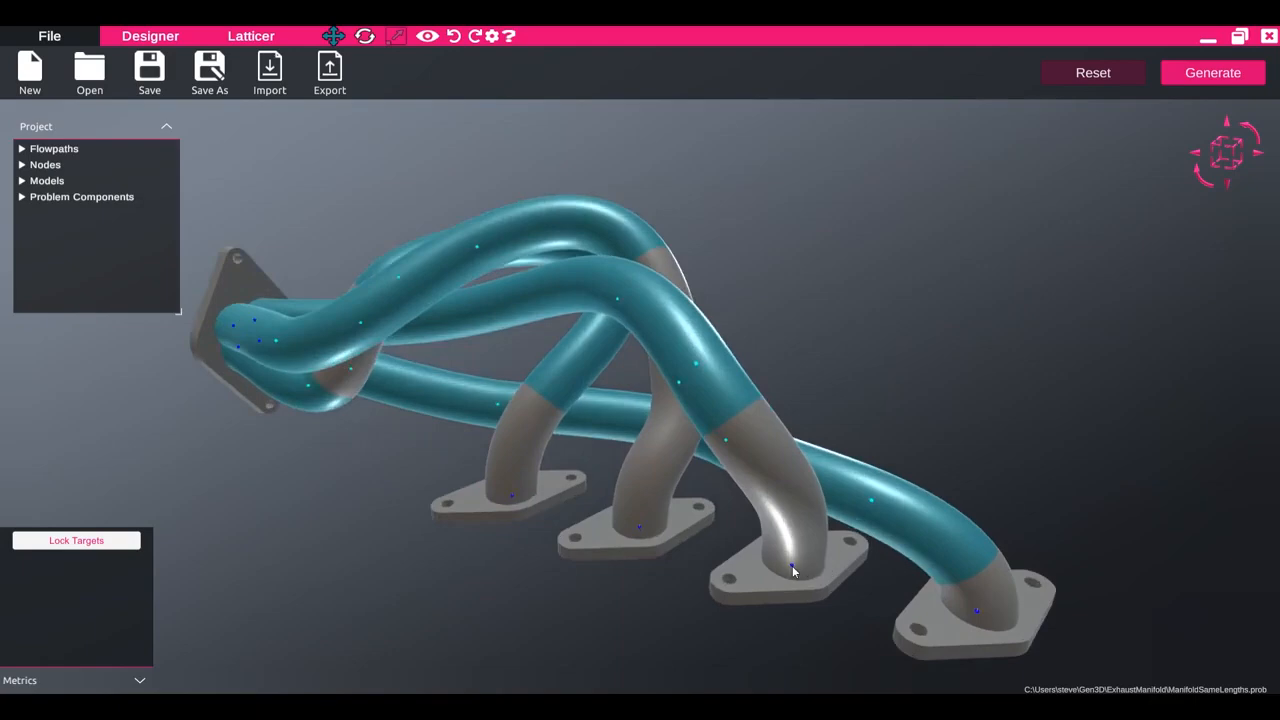
left_click(790, 566)
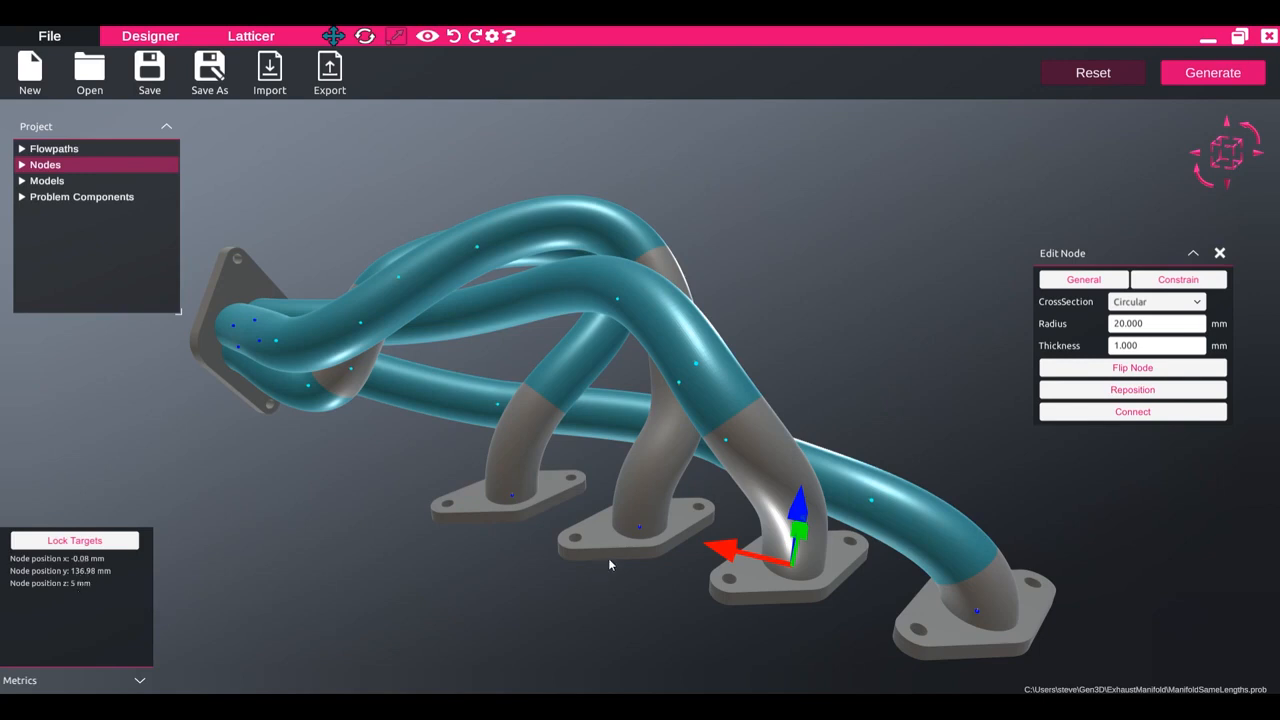
Measure the distance between the third flange's node and the mid node on the outermost pipe, and clear the selection.
scroll(733, 441, "up", 4)
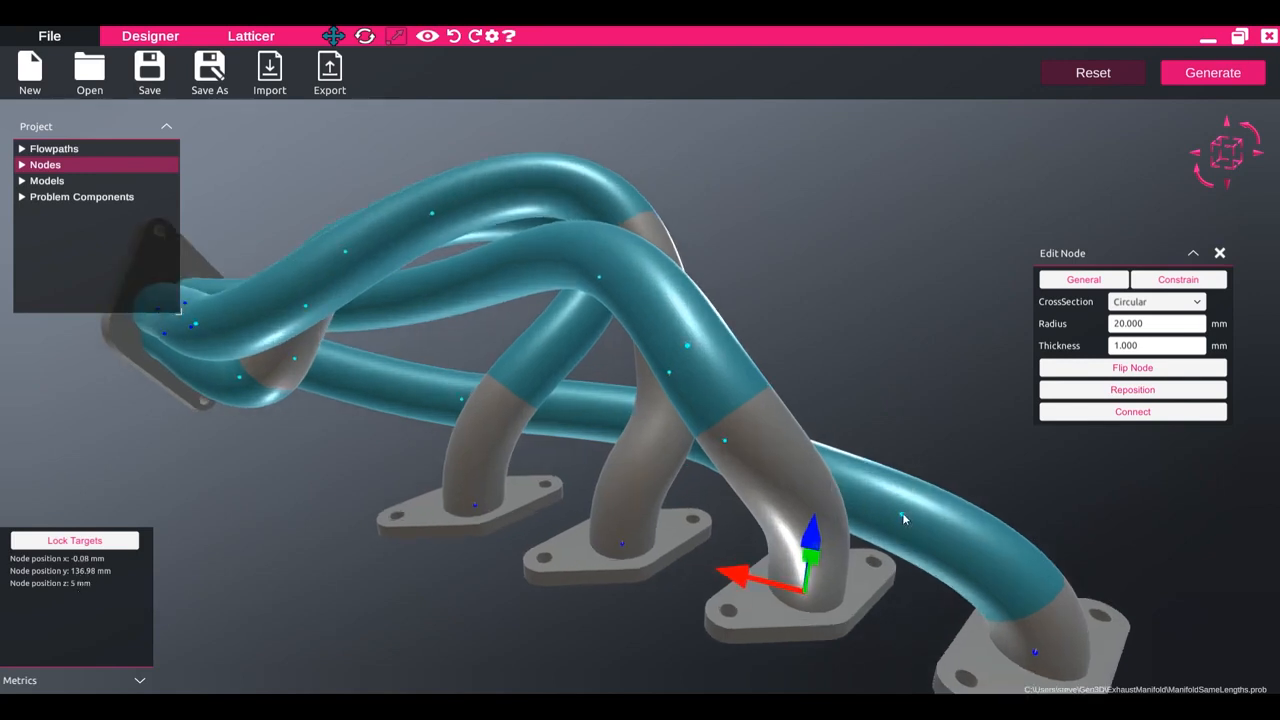
left_click(903, 515)
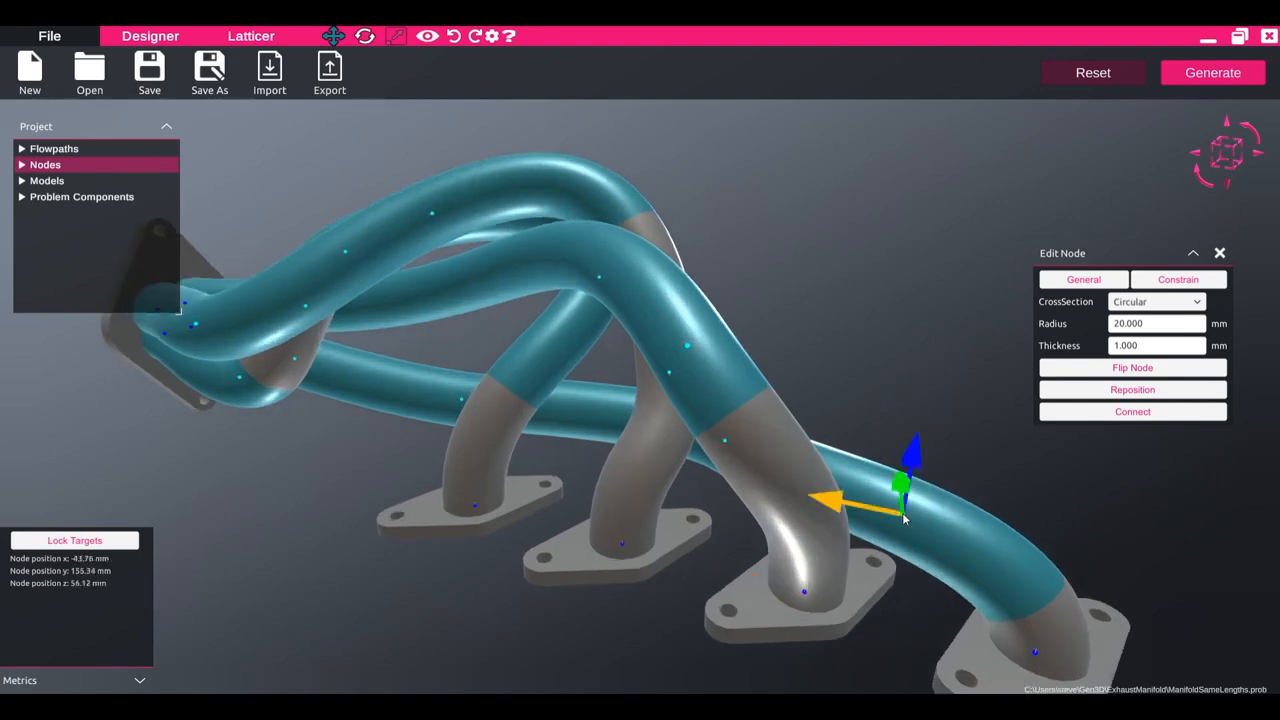
left_click(804, 594, "shift")
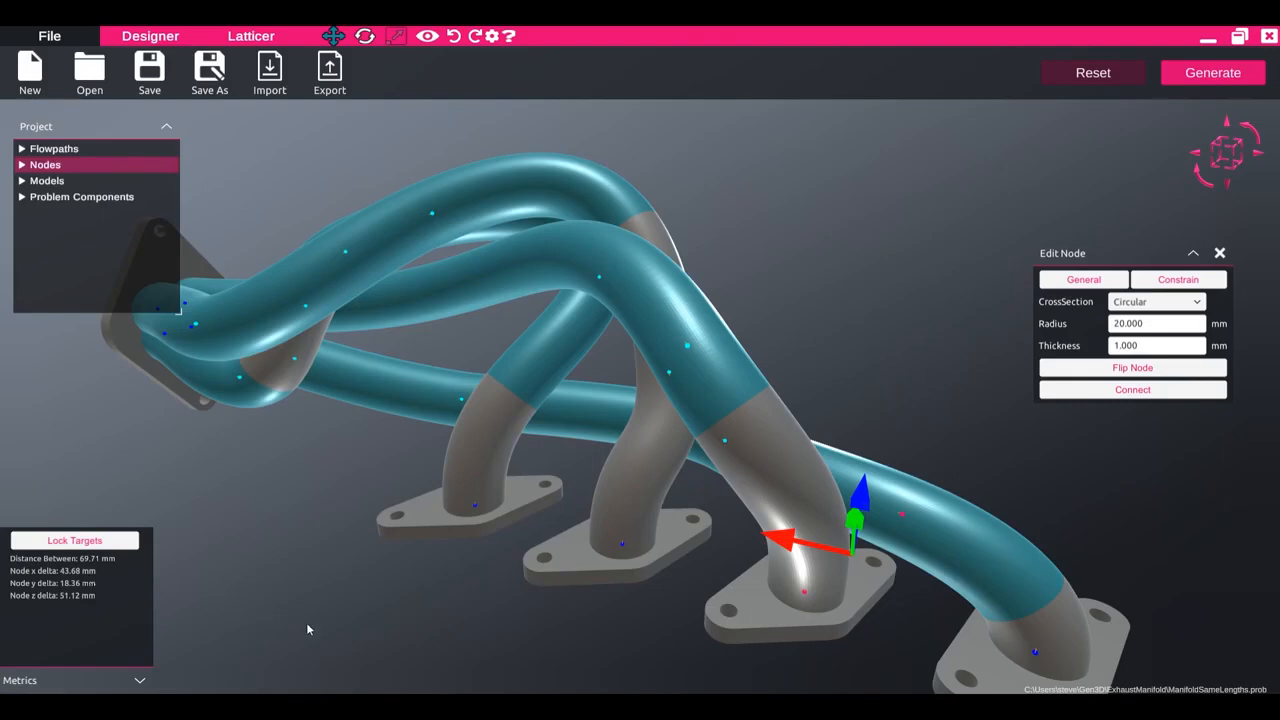
left_click(409, 611)
scroll(522, 588, "down", 3)
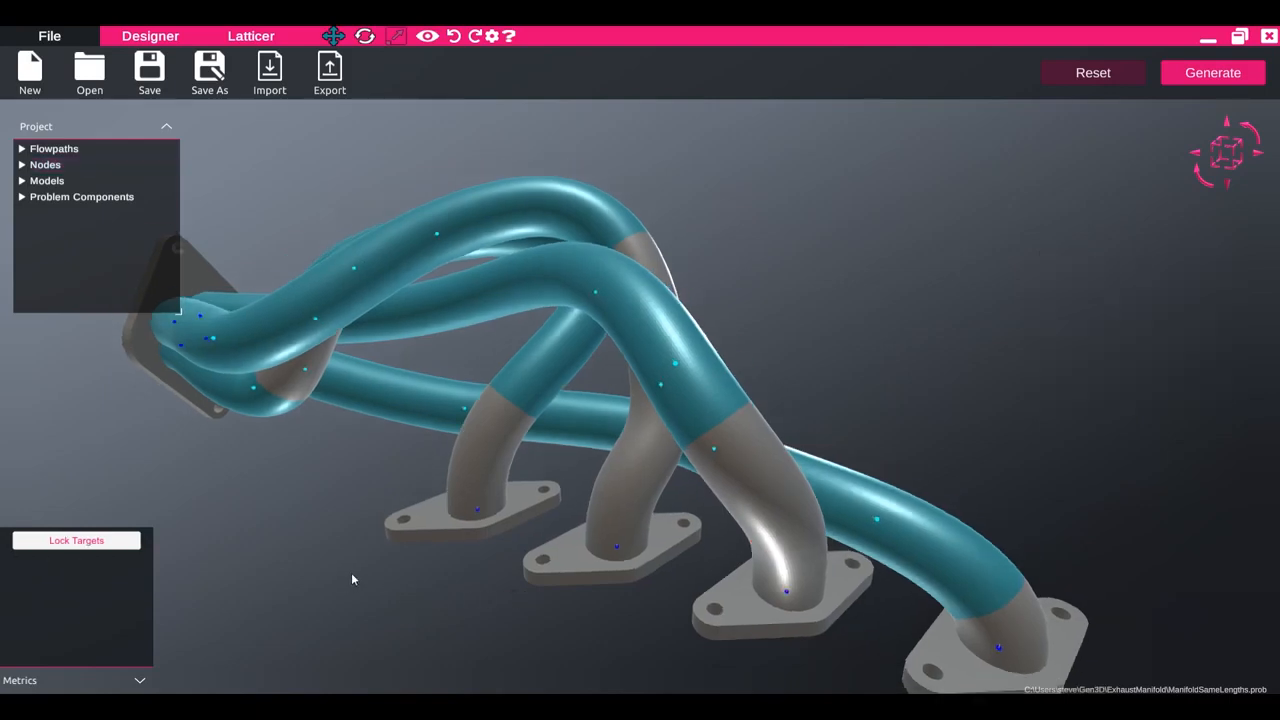
middle_click_drag(369, 579, 489, 545)
scroll(466, 540, "down", 4)
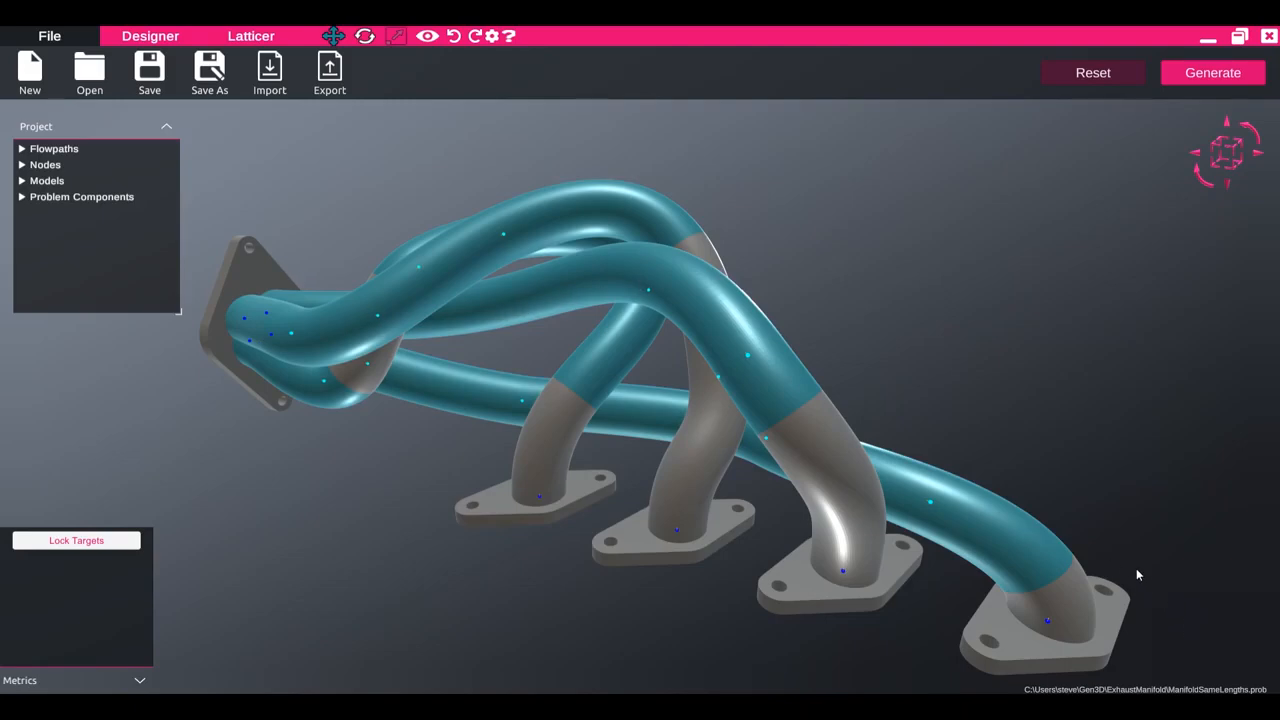
Select all four flowpath segments of the first inlet flange's pipe, lock them as the metrics targets and clear the selection.
left_click(564, 451)
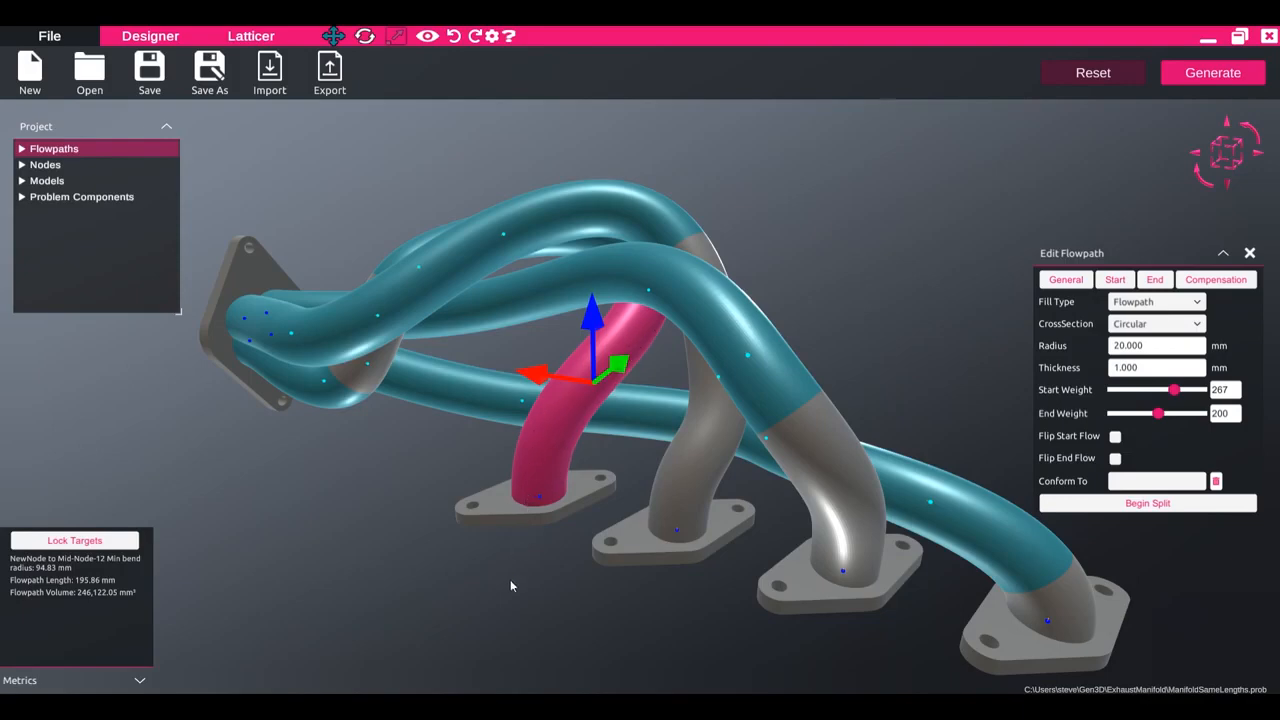
mouse_move(514, 568)
middle_mouse_down()
mouse_move(523, 563)
mouse_move(514, 586)
mouse_move(507, 573)
middle_mouse_up()
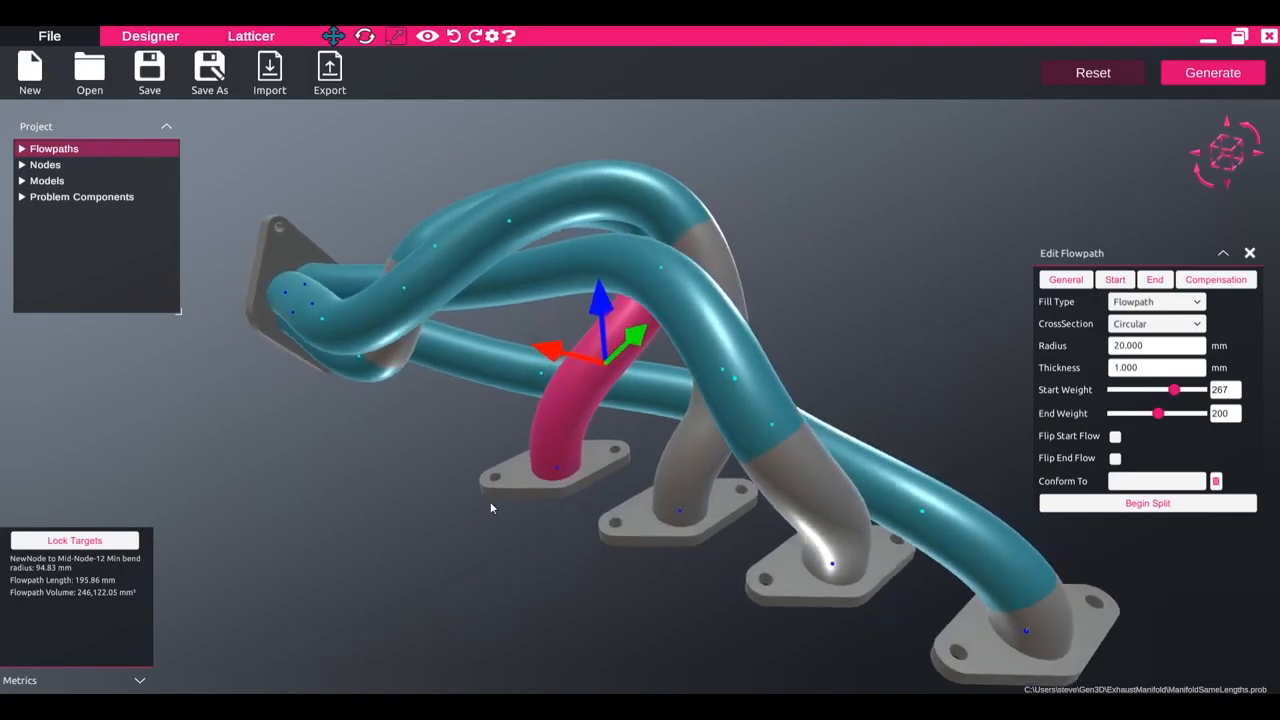
middle_click_drag(491, 508, 515, 475)
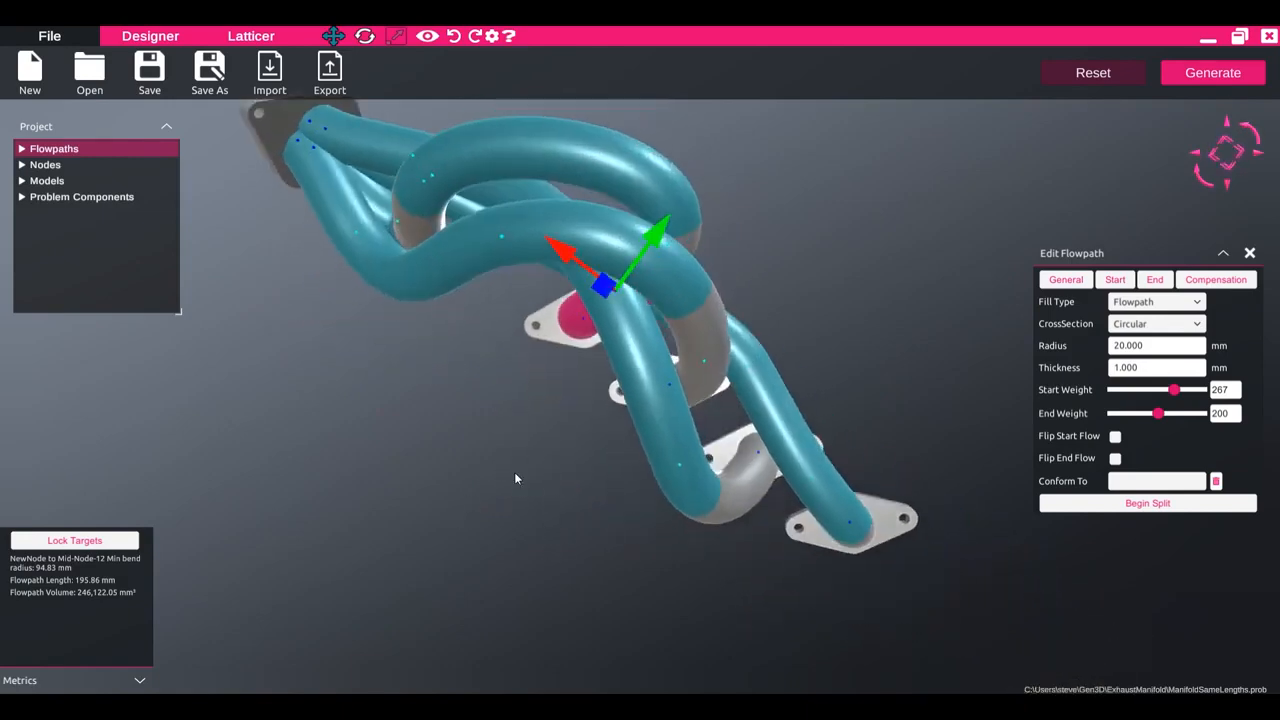
left_click(652, 176)
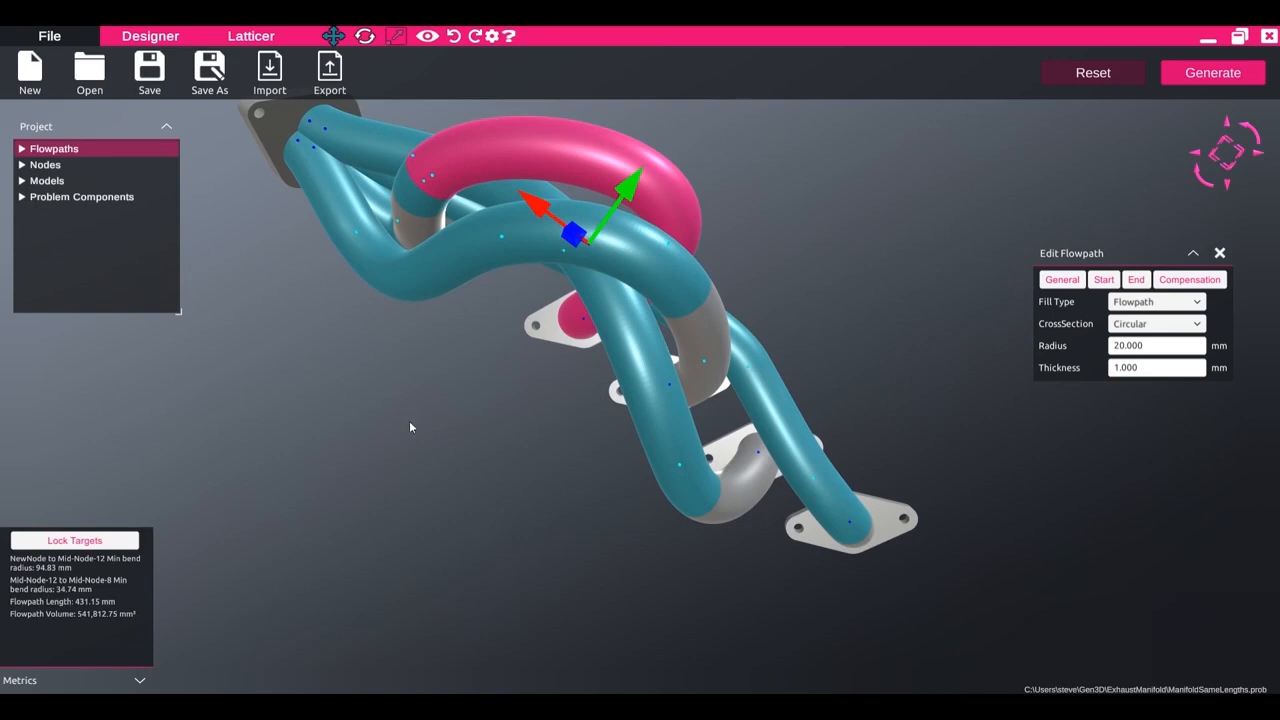
middle_click_drag(440, 506, 550, 359)
left_click(394, 217, "ctrl")
middle_click_drag(312, 318, 349, 241)
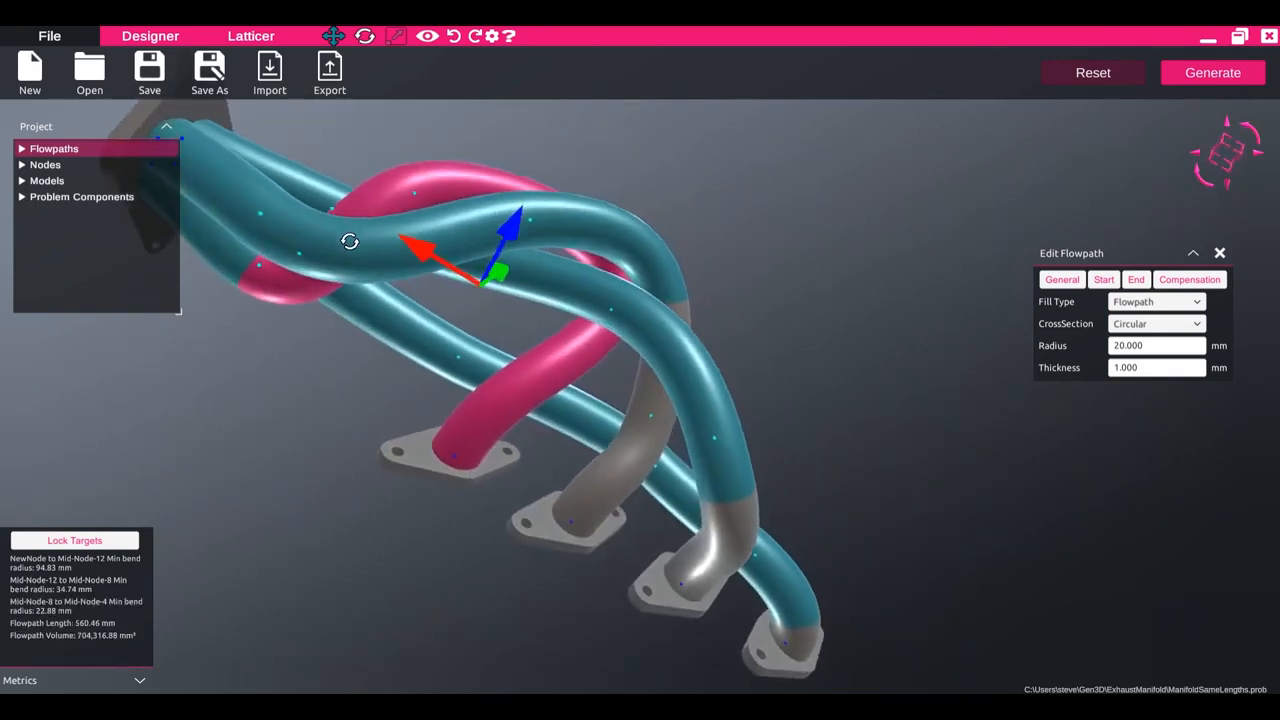
left_click(208, 256, "ctrl")
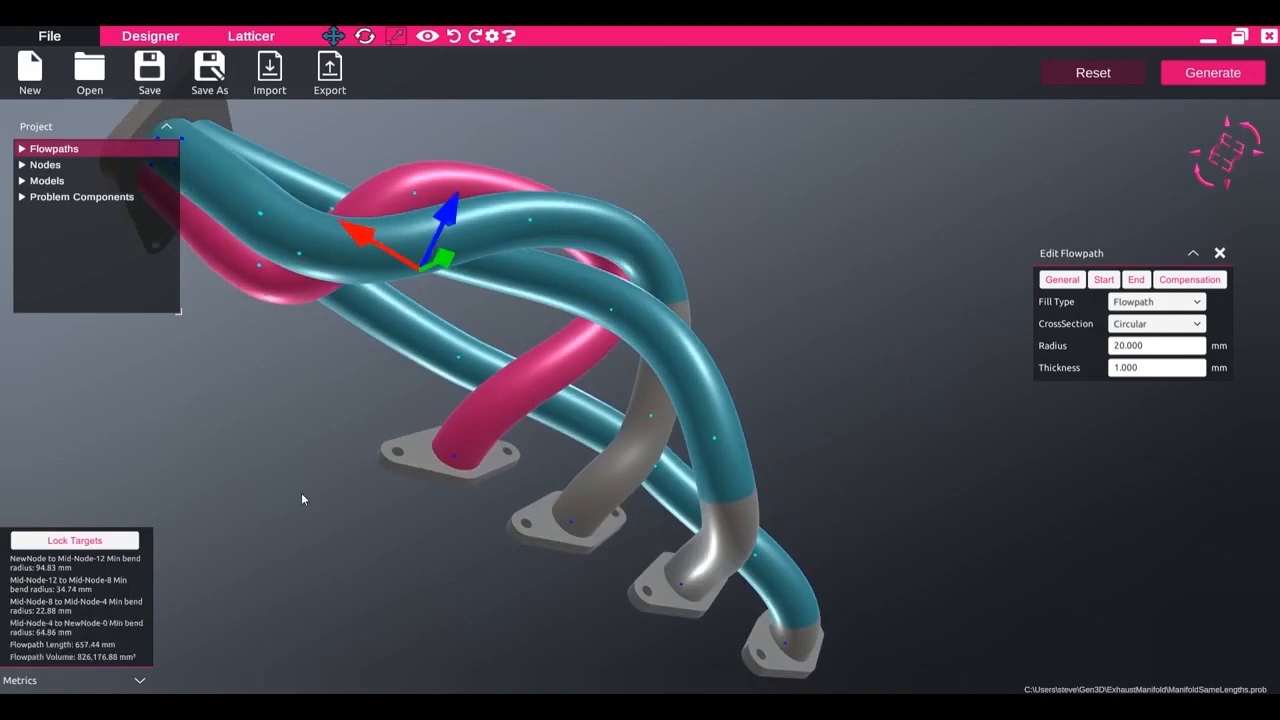
middle_click_drag(317, 497, 480, 404)
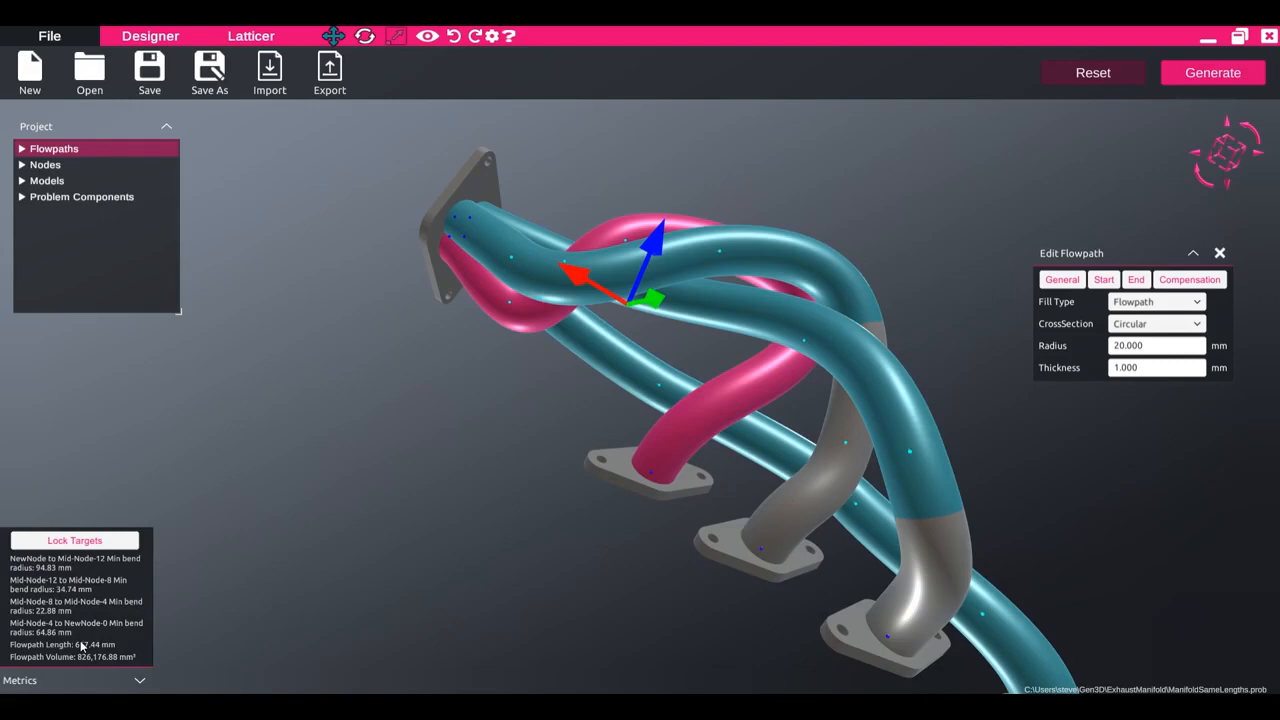
left_click(96, 548)
left_click(517, 478)
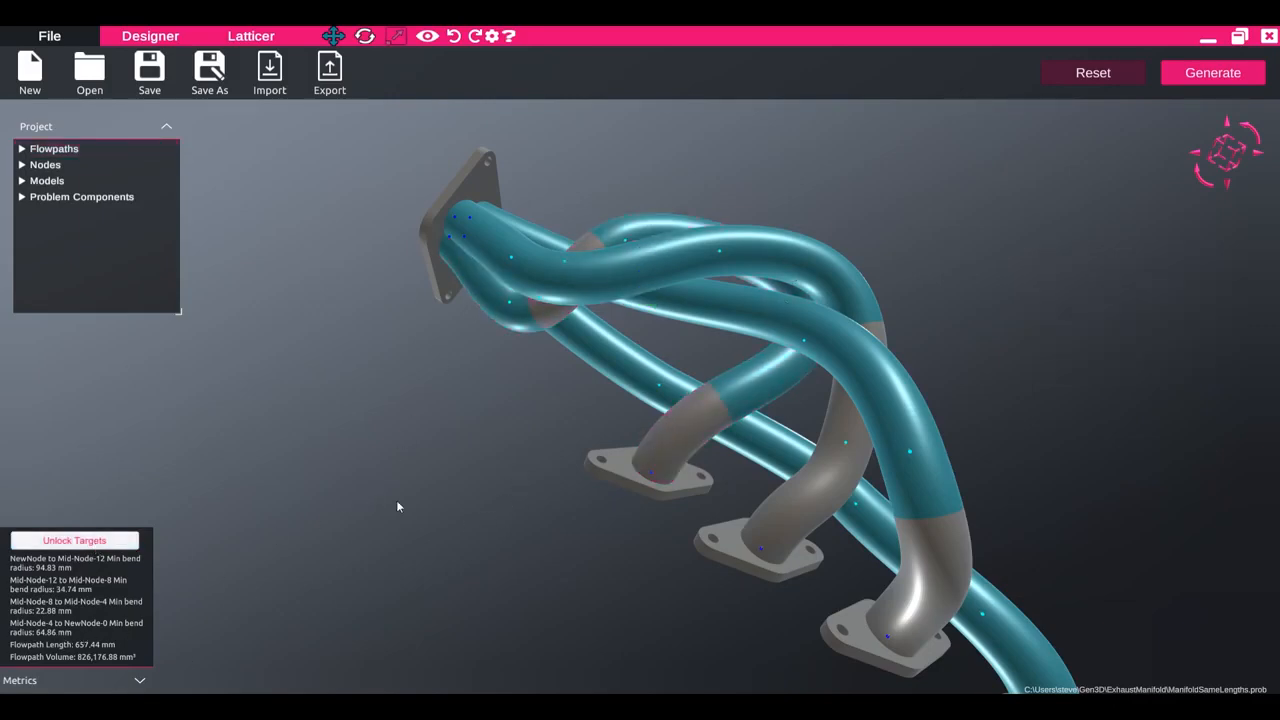
Move the mid node on the first flange's pipe slightly along the red axis toward the collector flange.
middle_click_drag(695, 172, 674, 188)
scroll(666, 190, "up", 1)
scroll(640, 204, "up", 1)
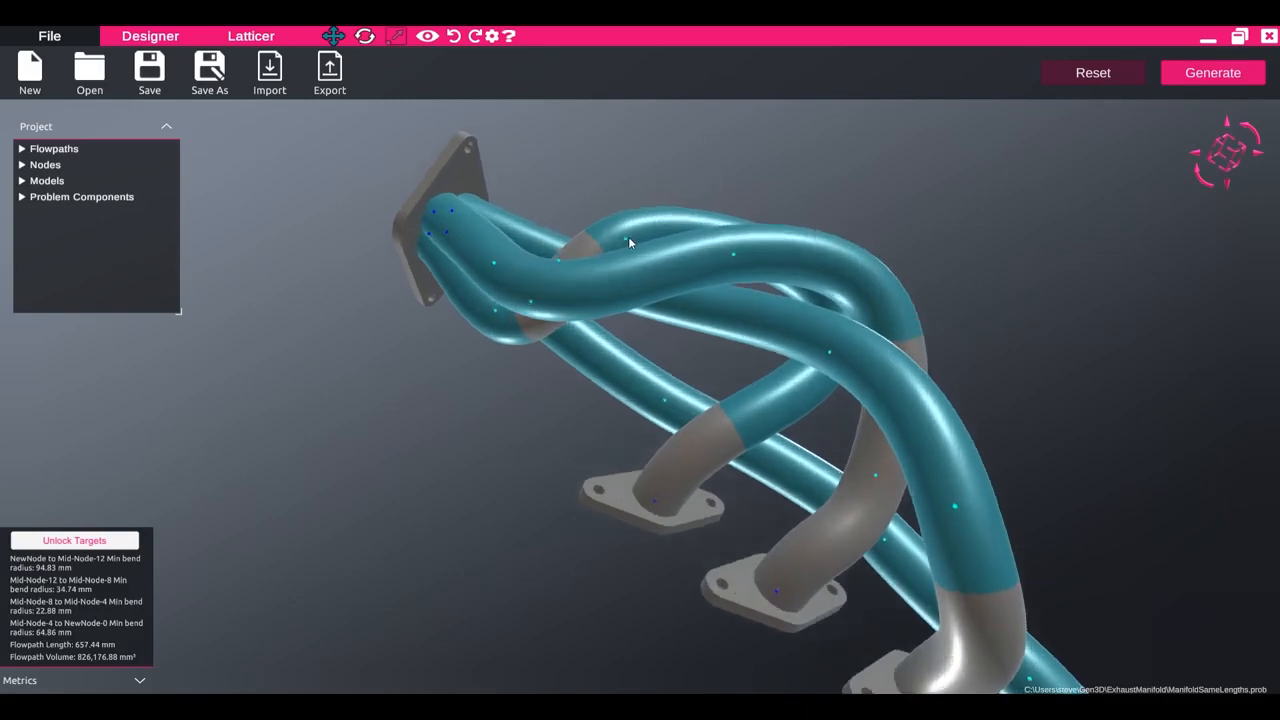
left_click(626, 238)
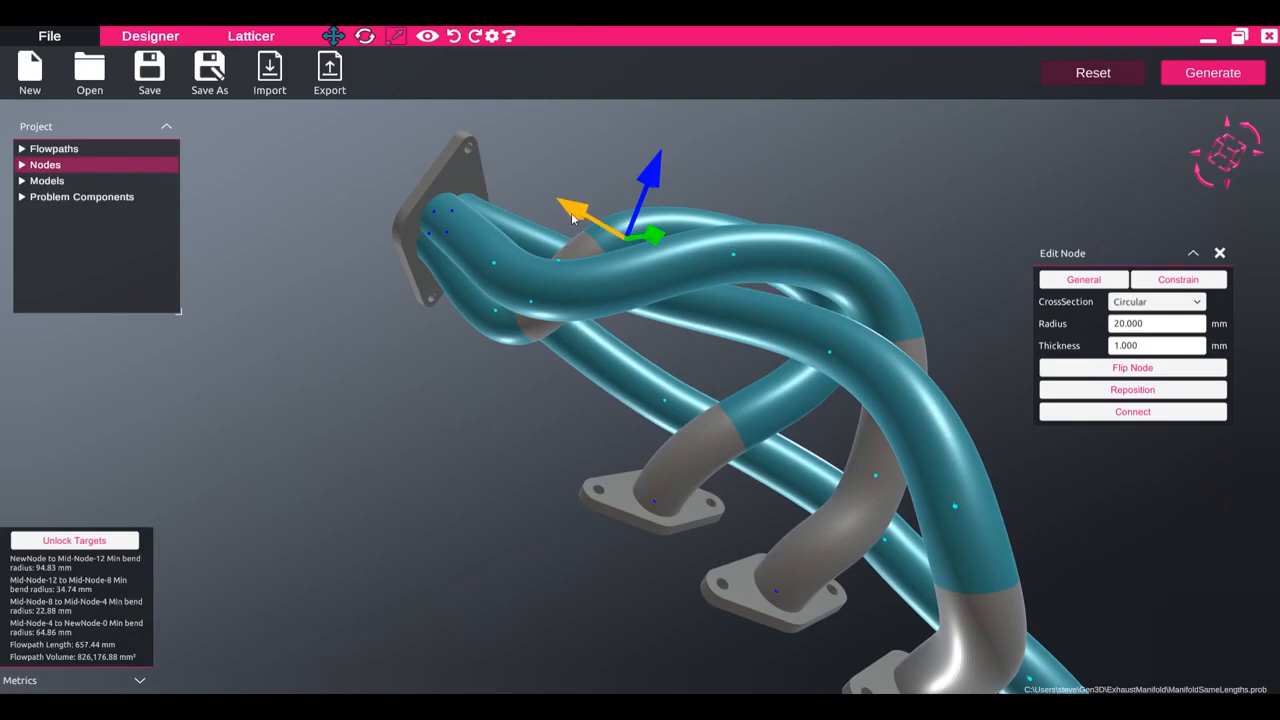
left_click_drag(573, 218, 573, 222)
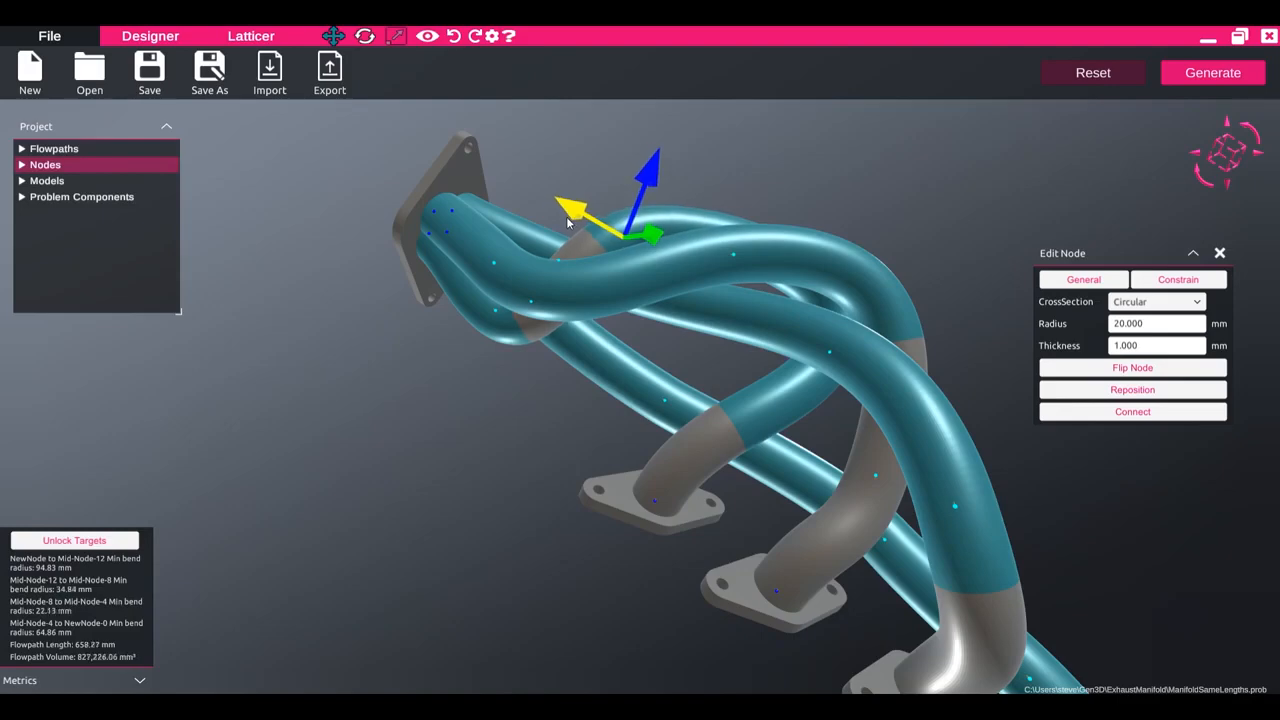
Set the start weight to 245 and the end weight to 238 on the upper flowpath segment of the first flange's pipe.
left_click(415, 539)
left_click(700, 218)
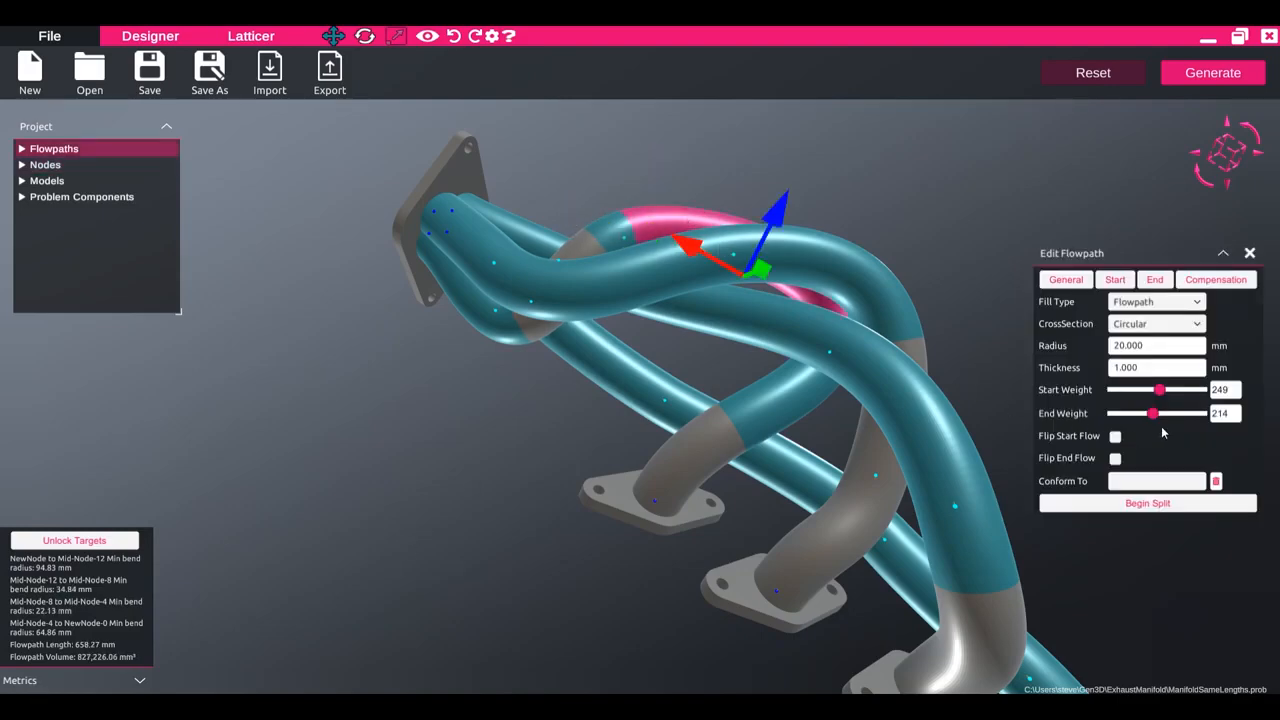
left_click_drag(1151, 418, 1160, 393)
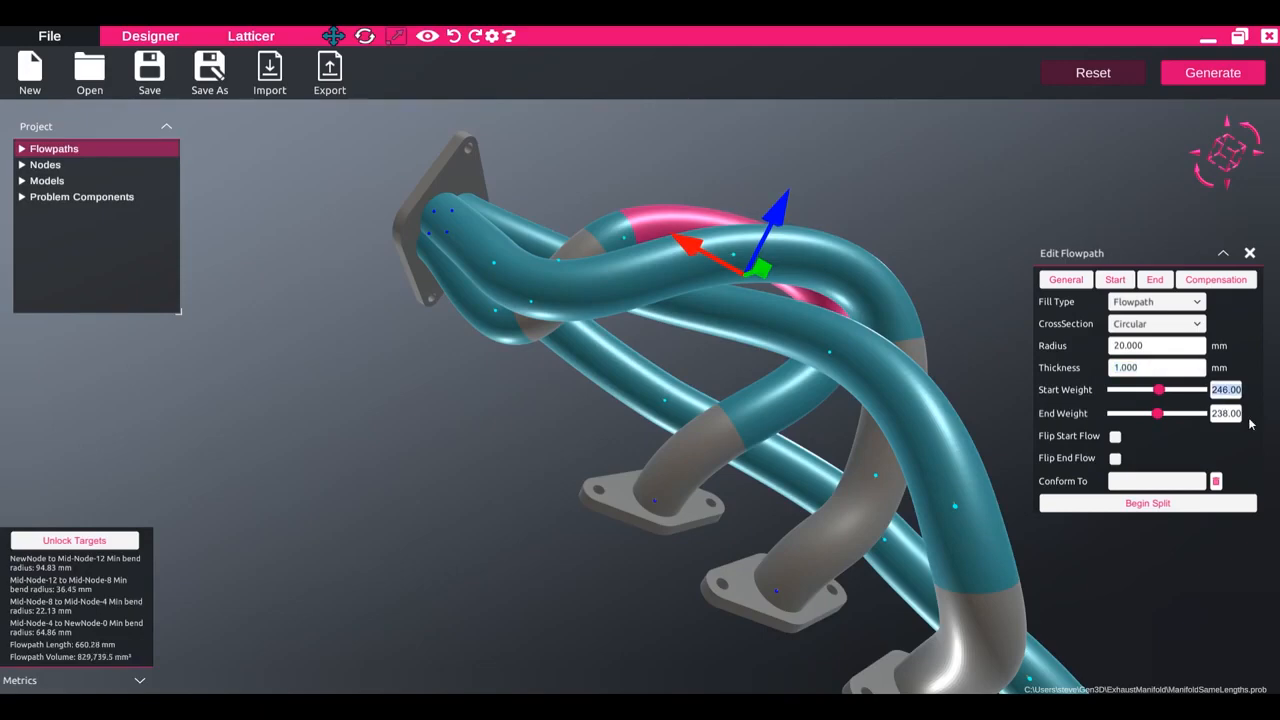
type("245")
left_click(399, 557)
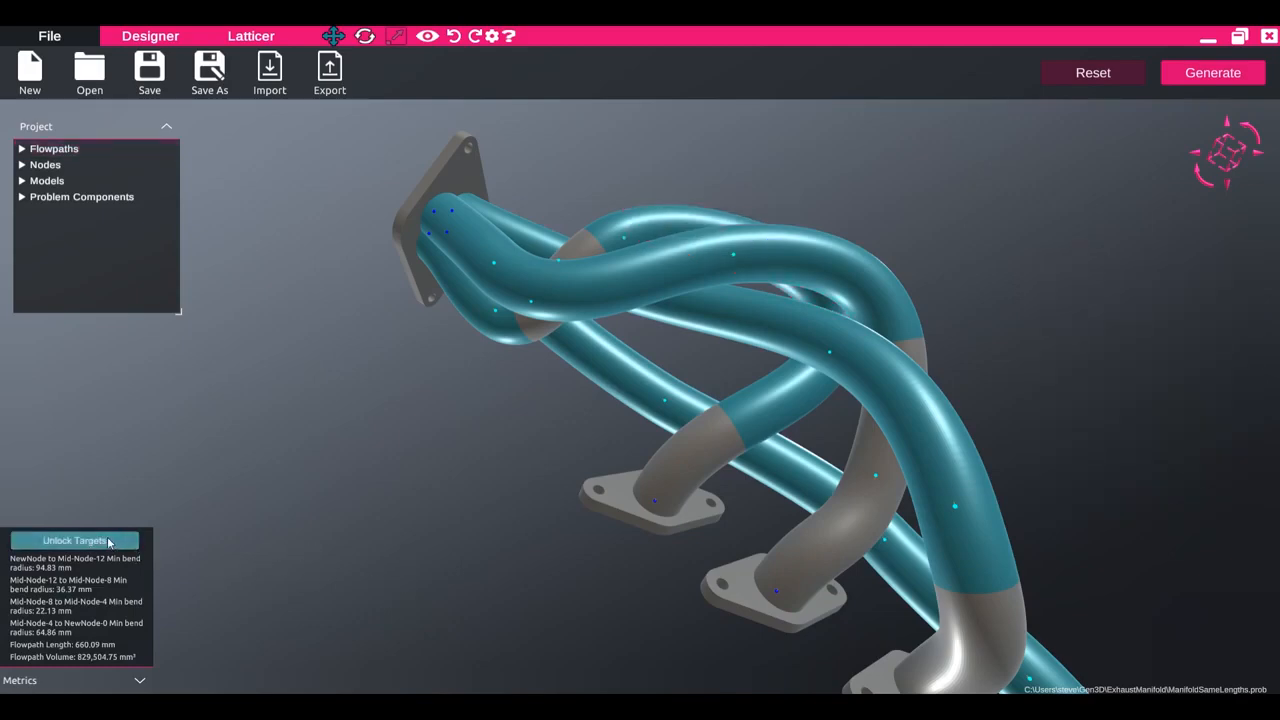
Replace the locked metrics targets with all four flowpath segments of the second inlet flange's pipe.
left_click(74, 540)
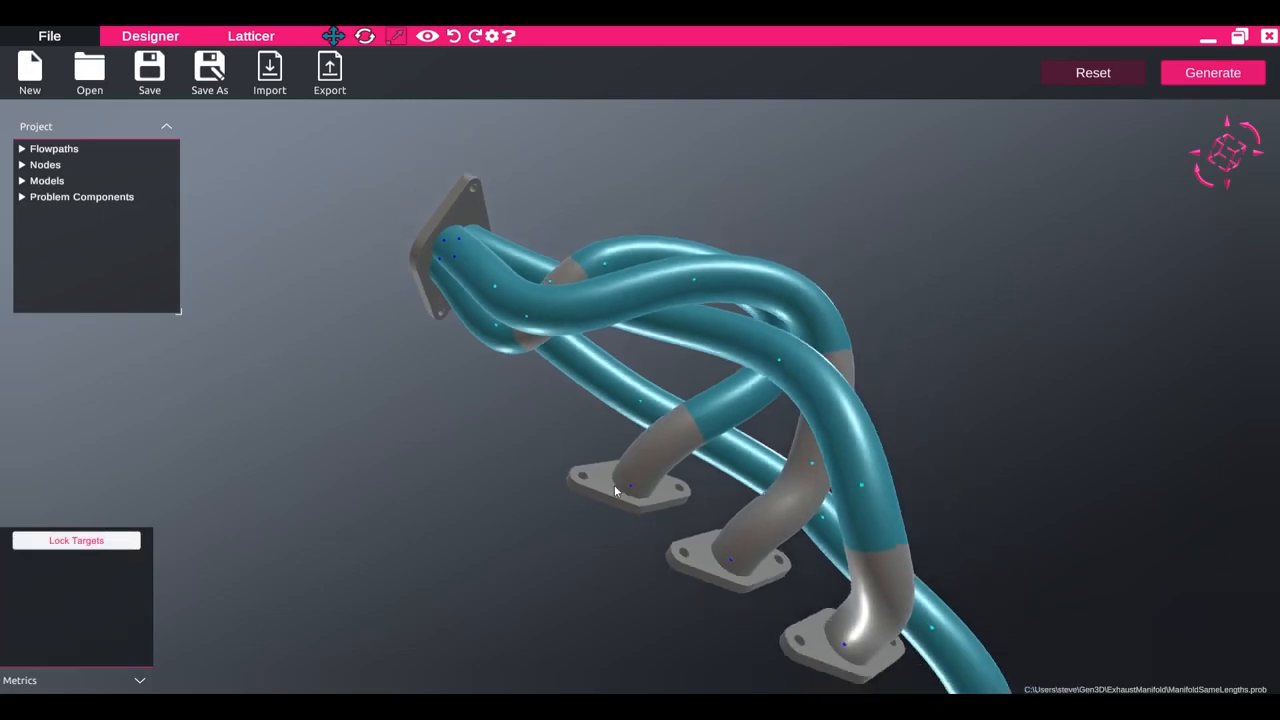
left_click(752, 531)
left_click(840, 347)
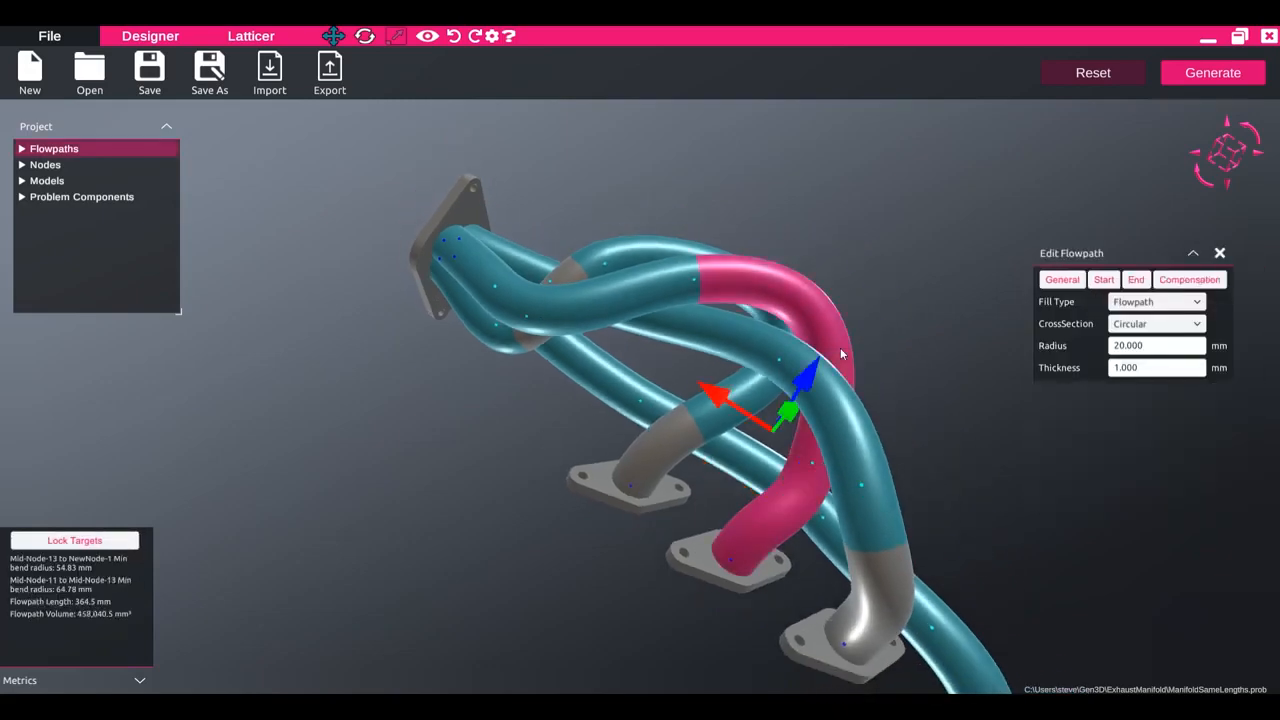
left_click(622, 314)
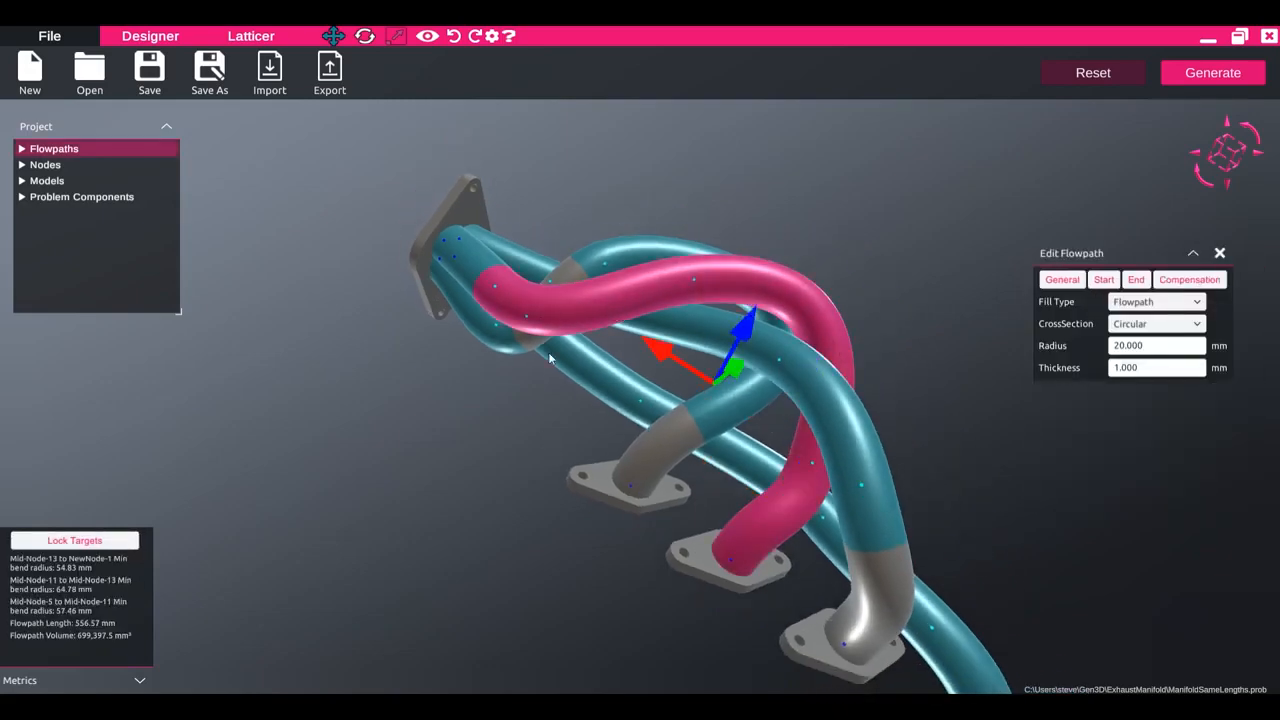
left_click(466, 265)
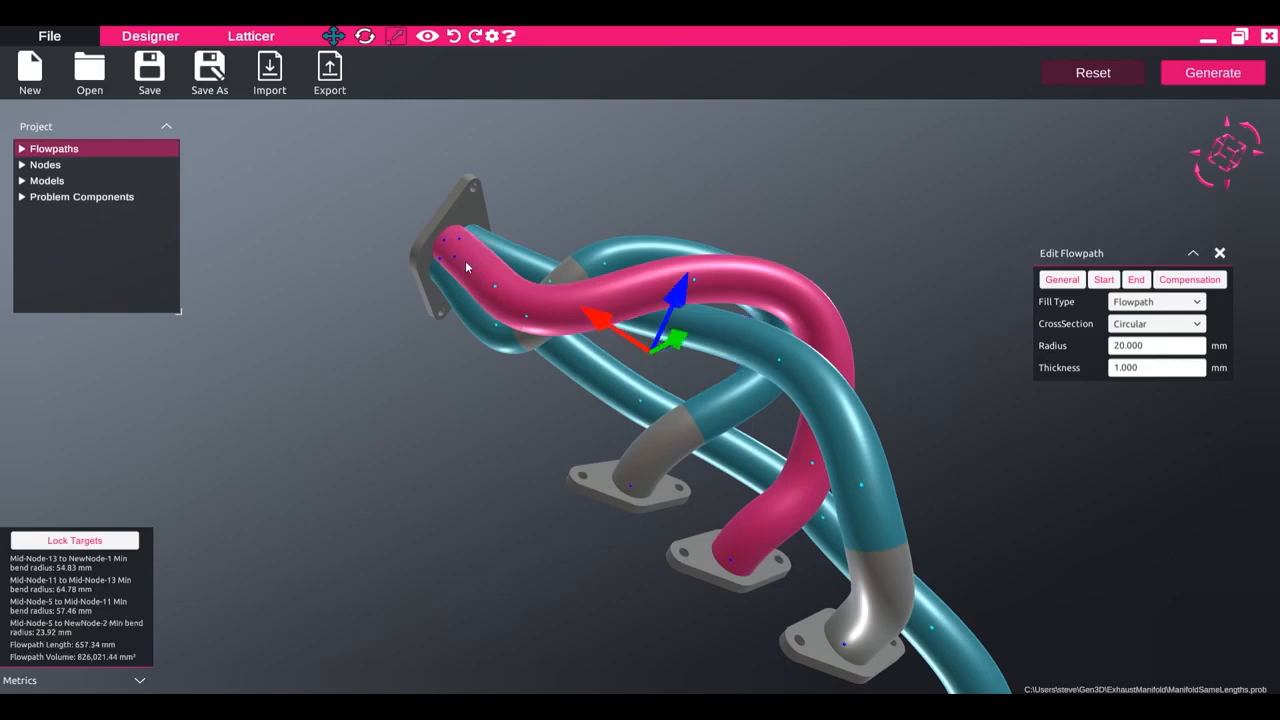
left_click(91, 541)
left_click(389, 492)
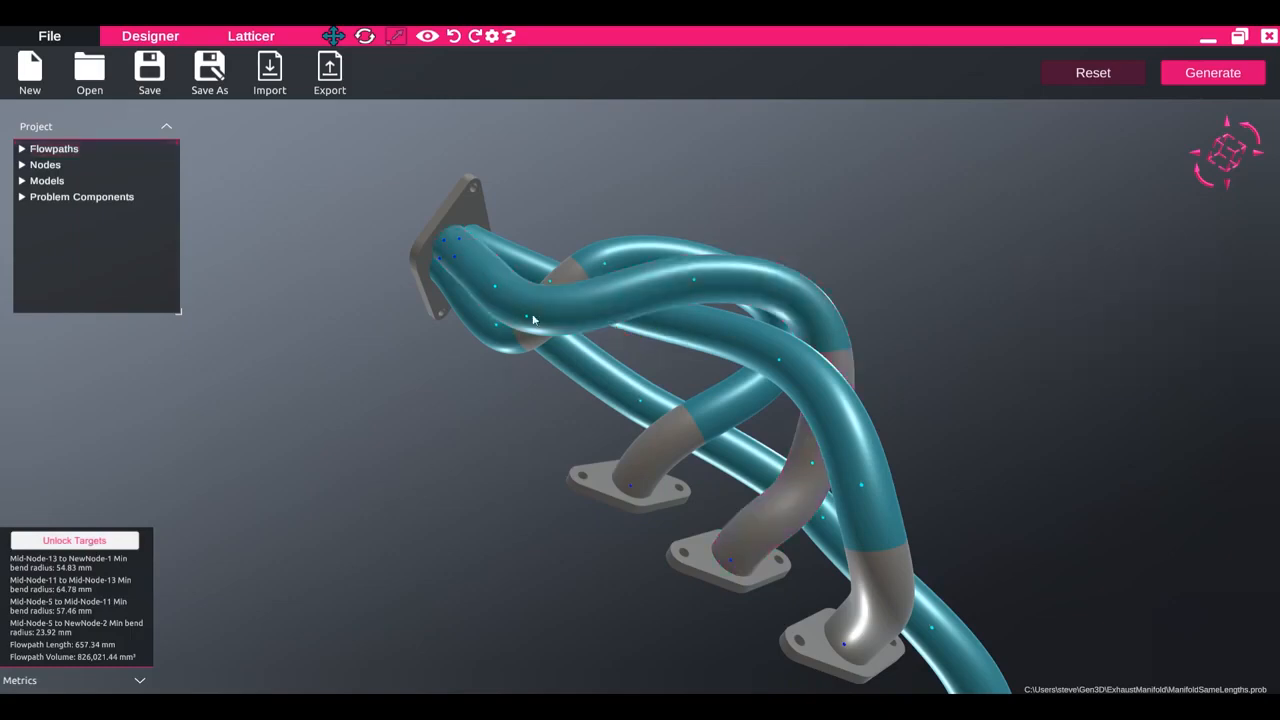
Move the node at the lower bend near the collector flange slightly upward along the blue axis.
scroll(528, 316, "up", 2)
left_click(527, 322)
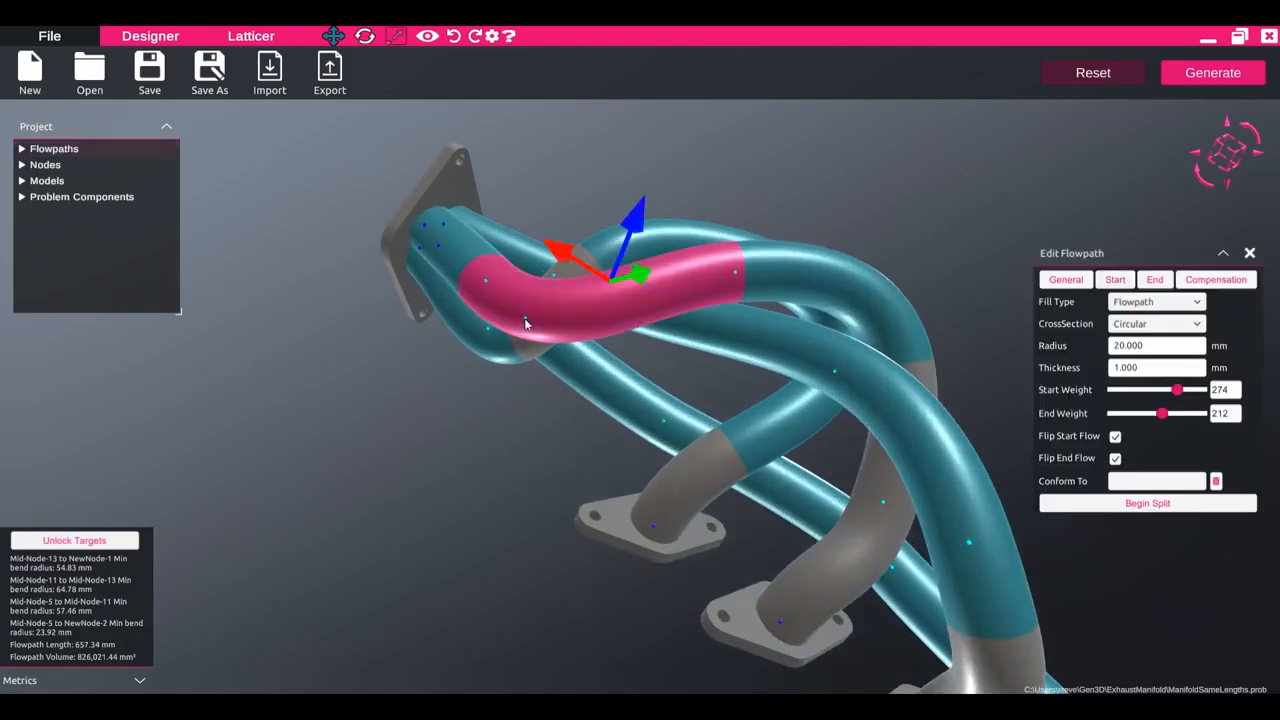
left_click(524, 316)
left_click_drag(545, 281, 544, 276)
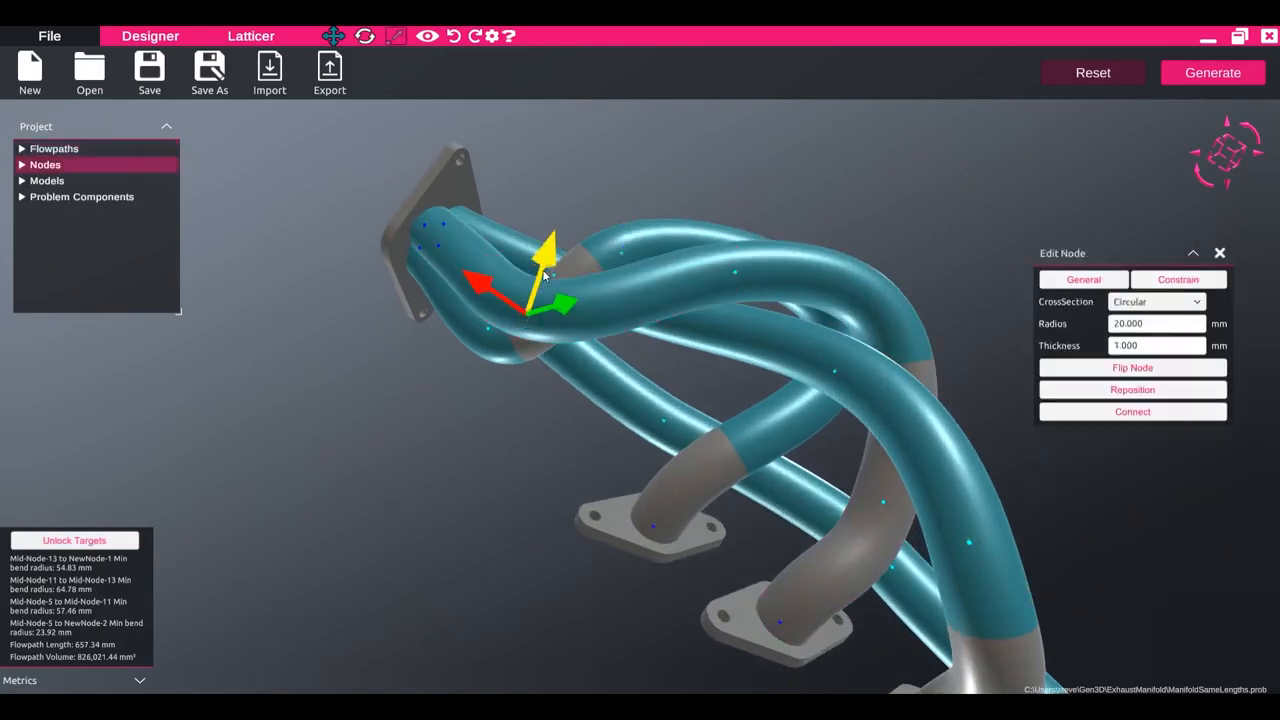
Adjust the start and end weights of the second pipe's curved flowpath segment near the collector and clear the selection.
left_click(612, 303)
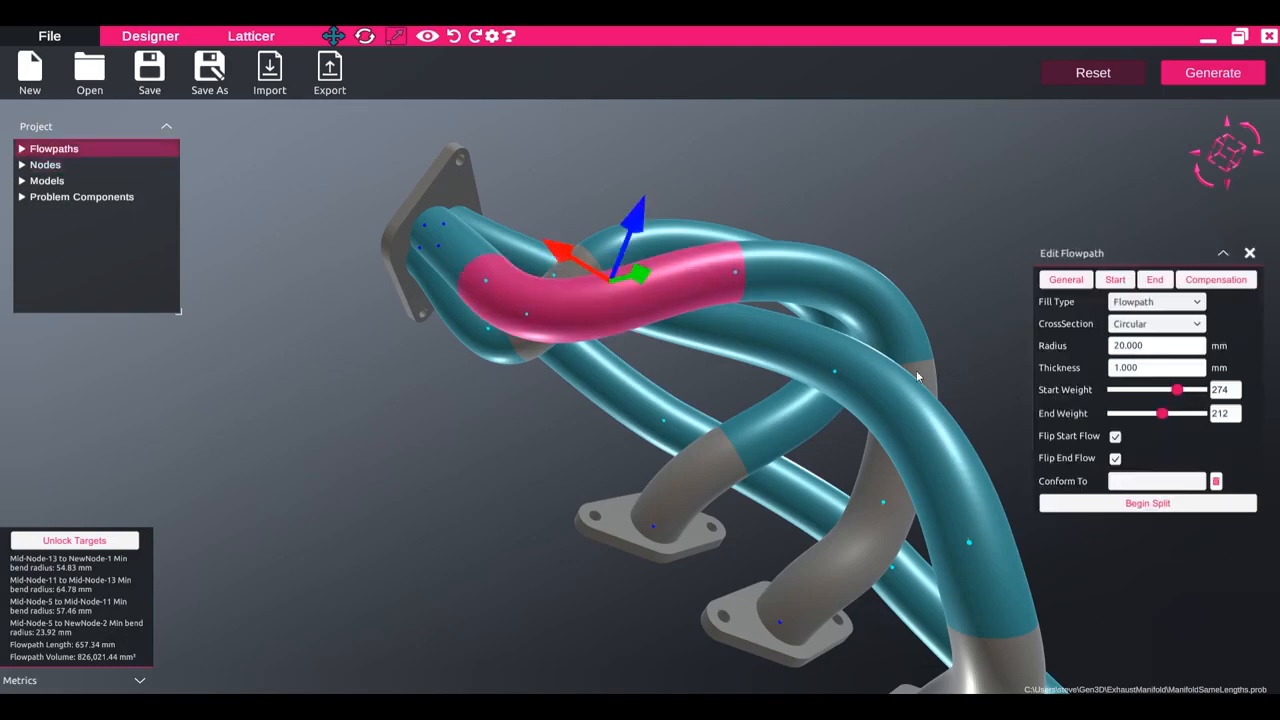
left_click_drag(1156, 422, 1174, 396)
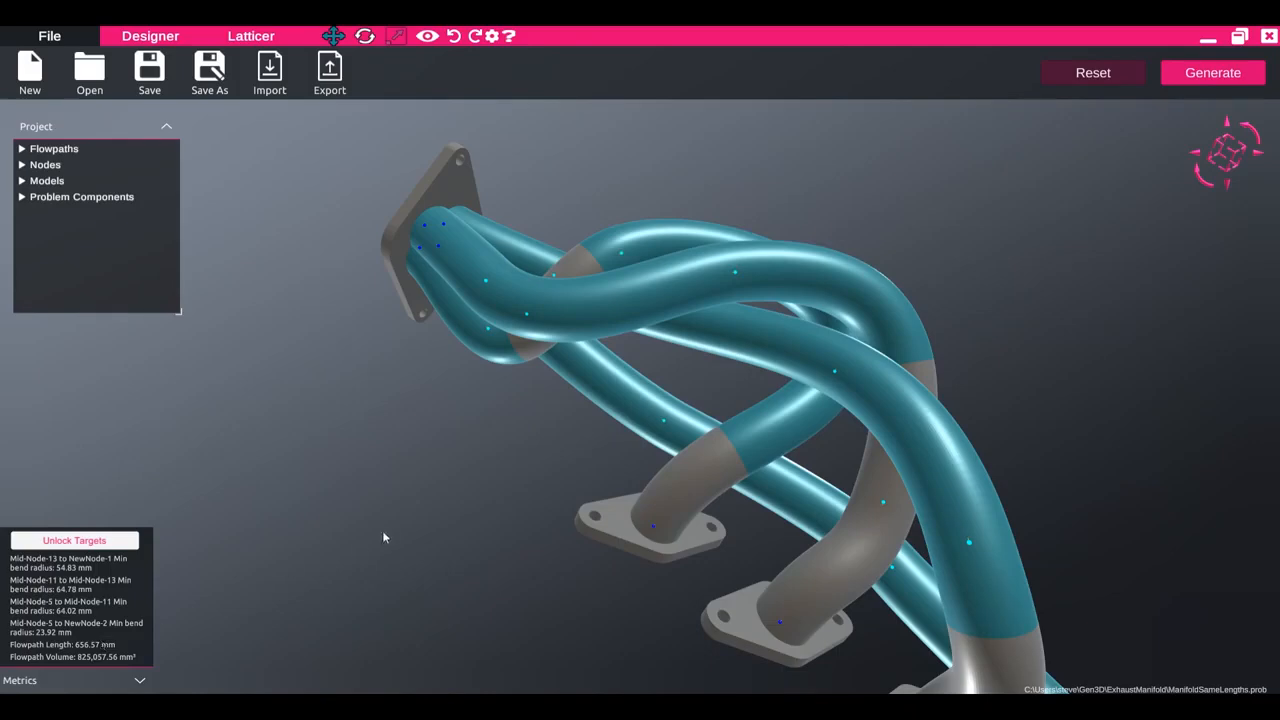
scroll(401, 489, "down", 4)
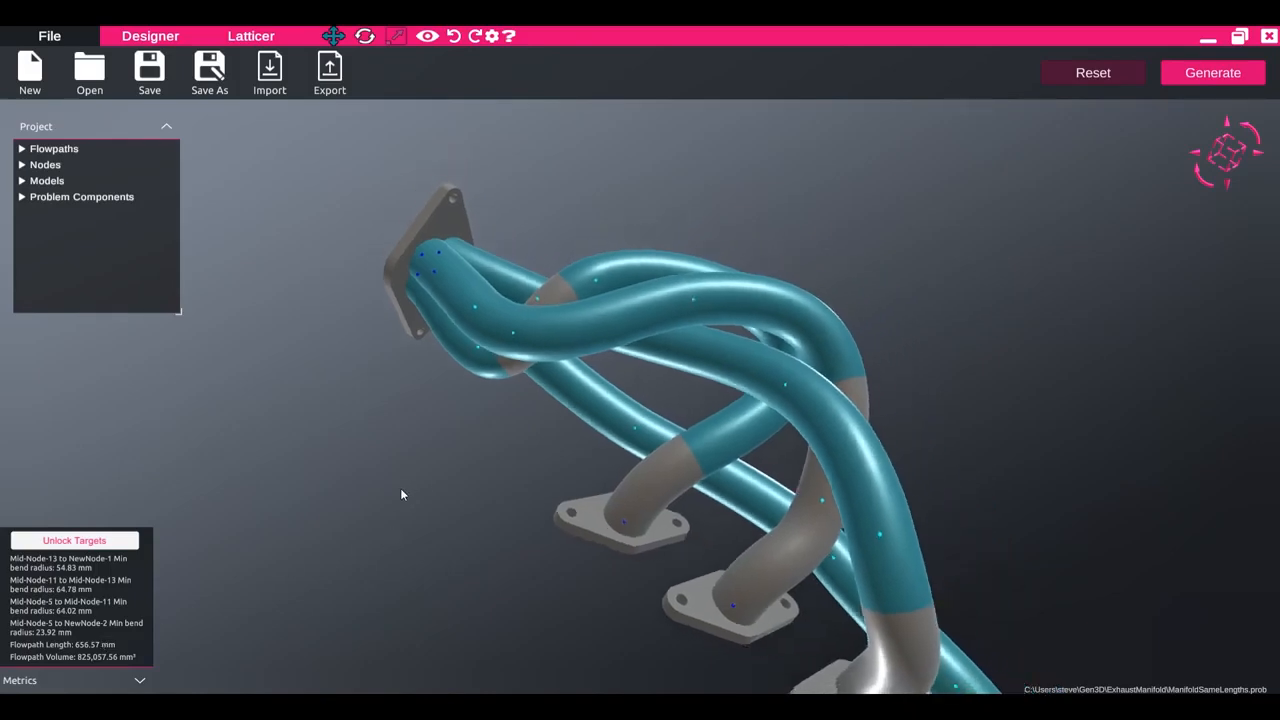
middle_click_drag(401, 489, 410, 471)
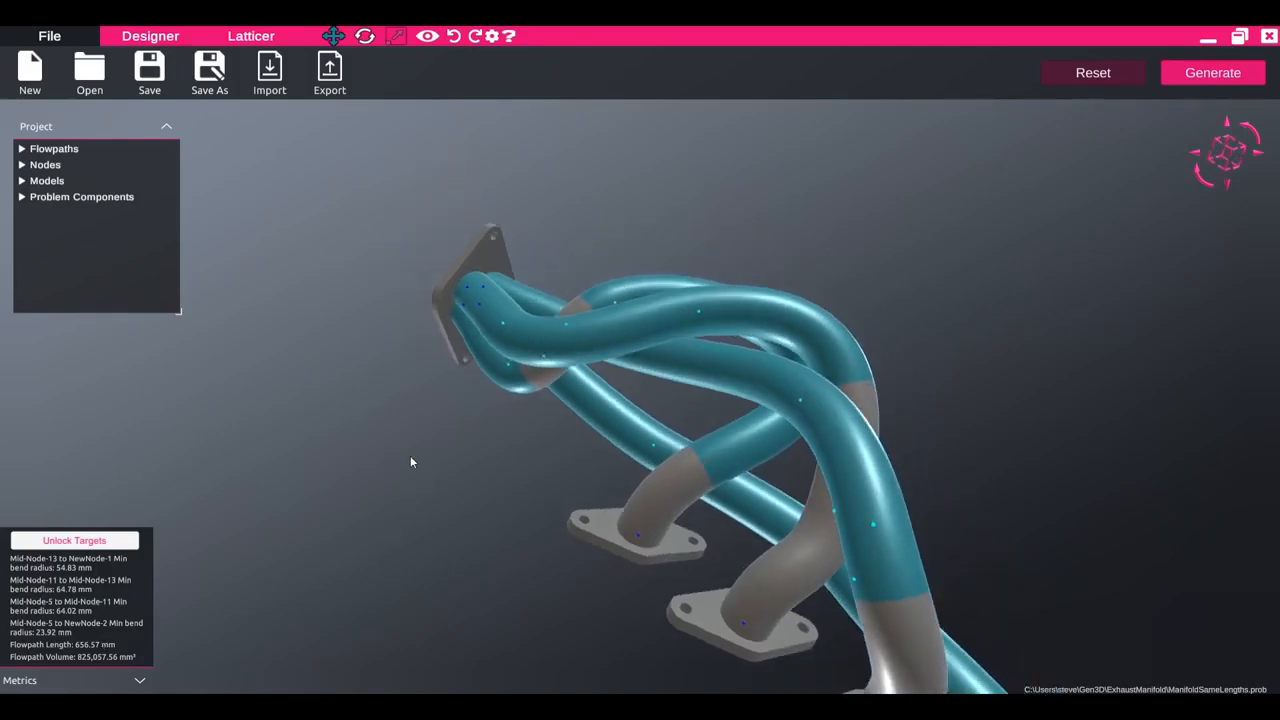